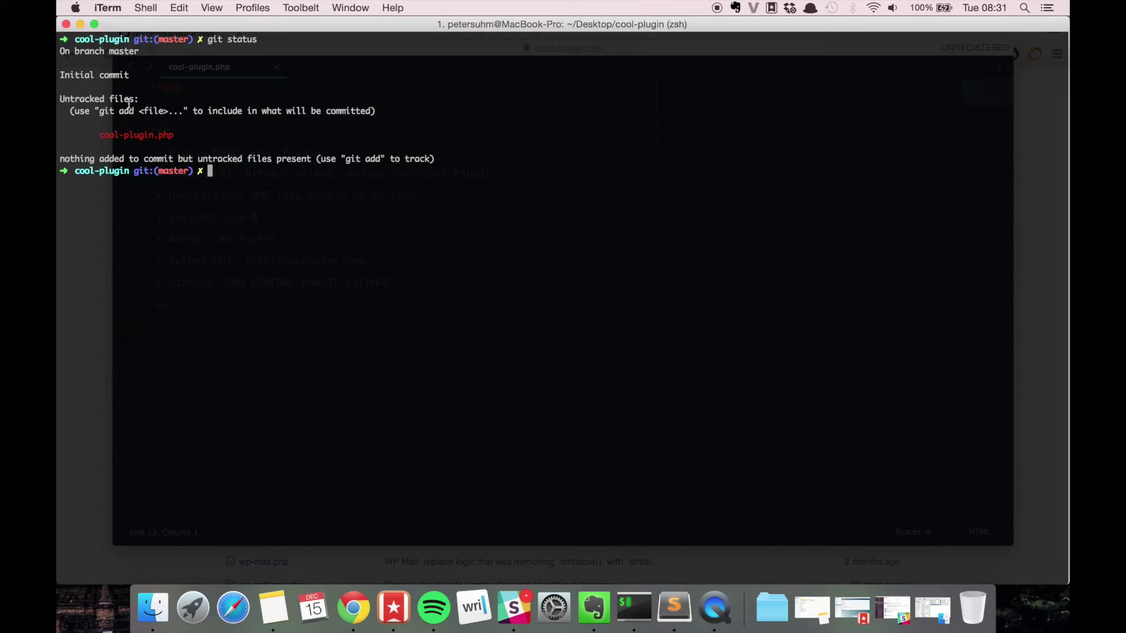
Step: Stage cool-plugin.php with 'git add' and confirm git status lists it as a new file
left_click_drag(98, 111, 137, 112)
left_click(311, 160)
type("git")
type(" add co")
key("Tab")
key("Return")
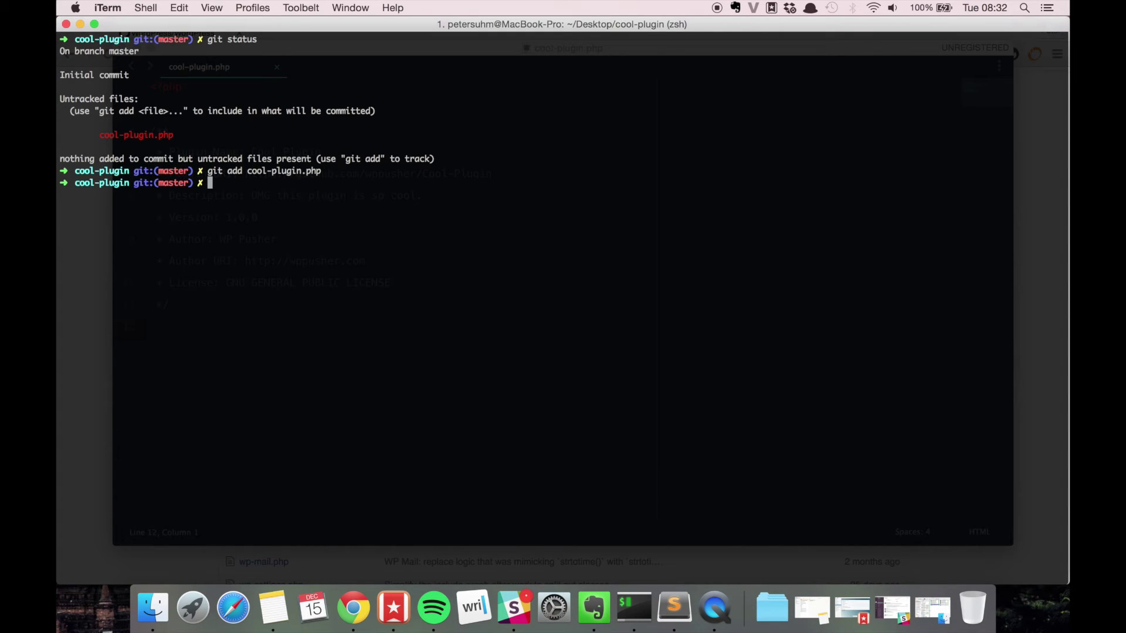
type("git st")
key("Return")
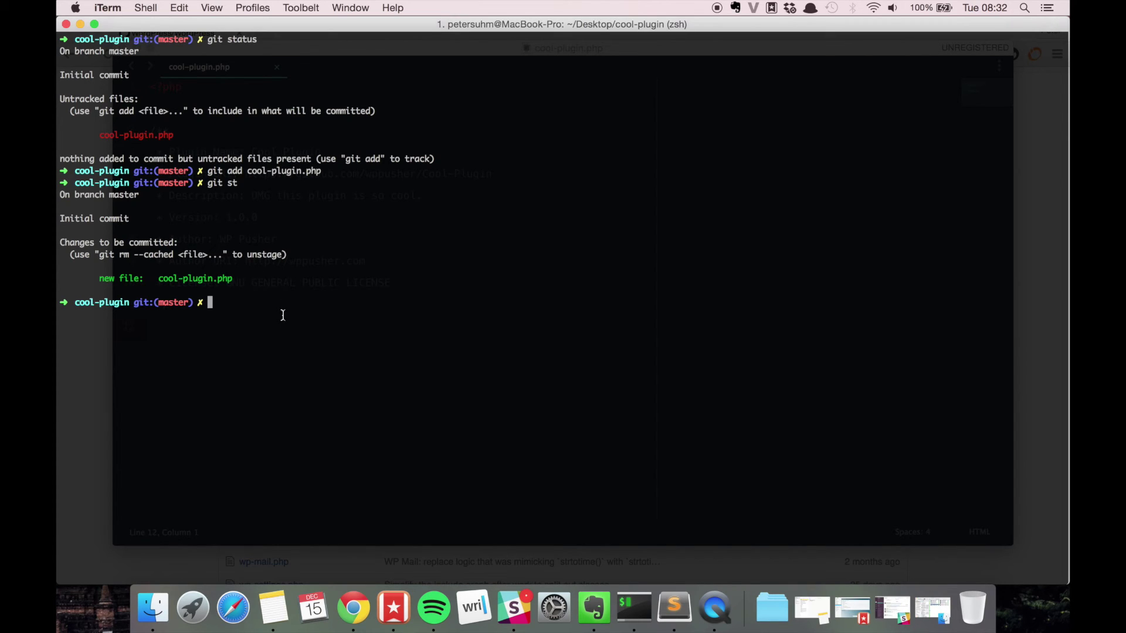
type("git ")
type("add ")
type(".")
Step: Run 'git add .' to stage all files in the cool-plugin project
key("Return")
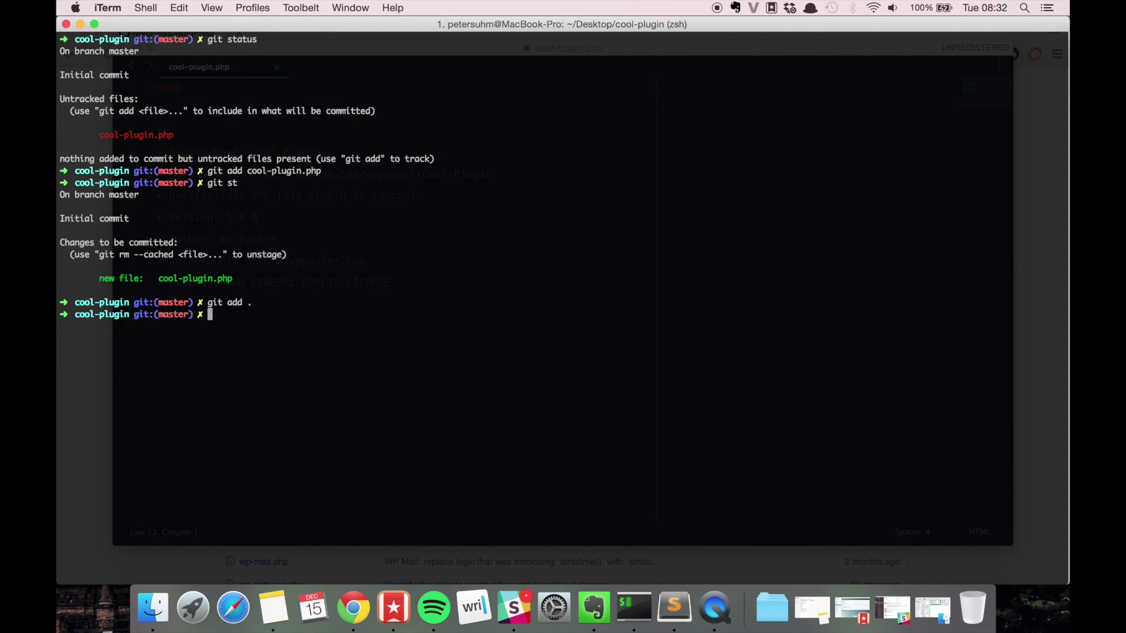